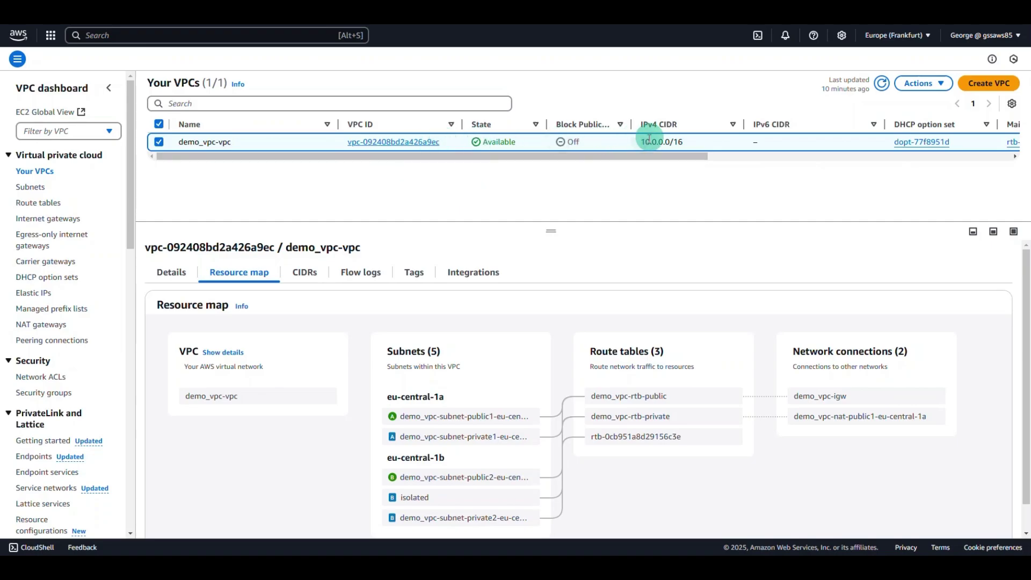
# Step: Open the ec2-ssm IAM role from private-ec2's Security tab to view its AmazonSSMManagedInstanceCore policy
pyautogui.click(419, 416)
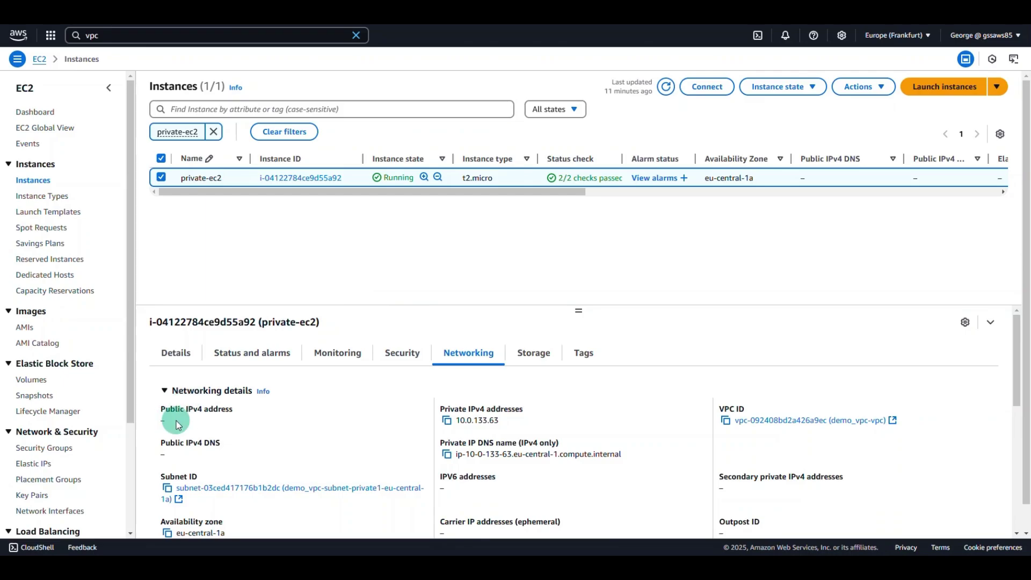
pyautogui.click(402, 352)
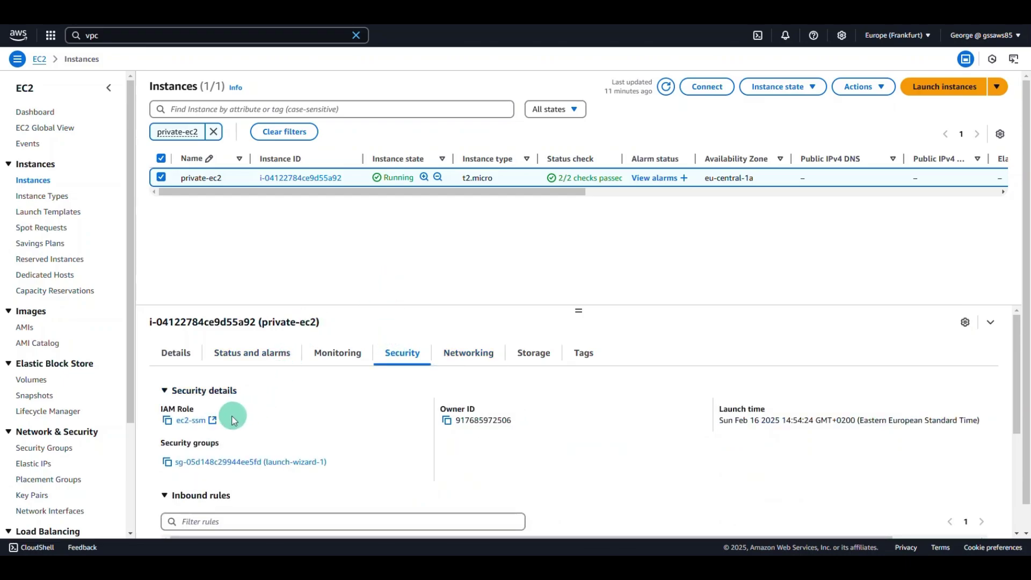
pyautogui.click(211, 419)
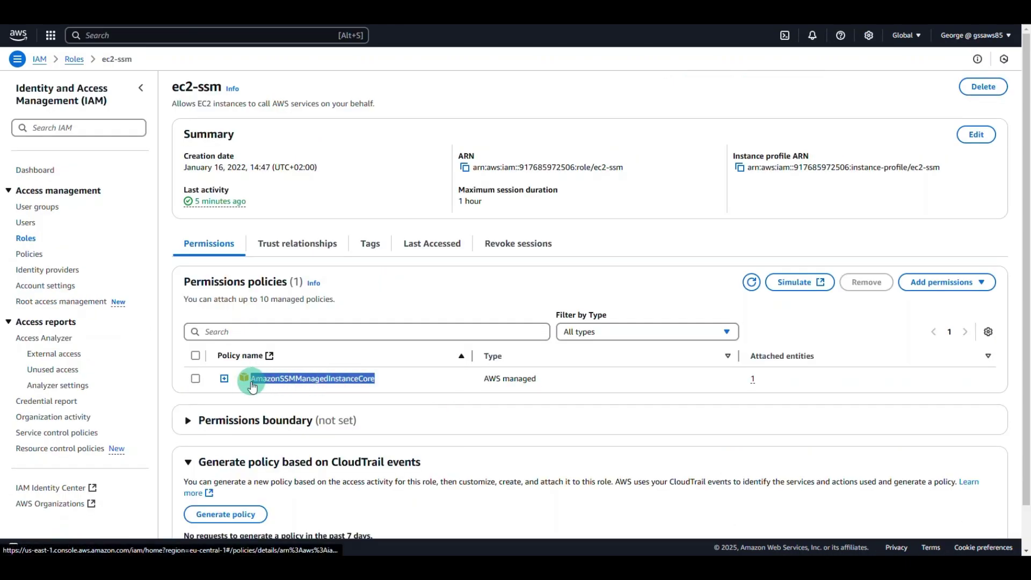
pyautogui.click(408, 385)
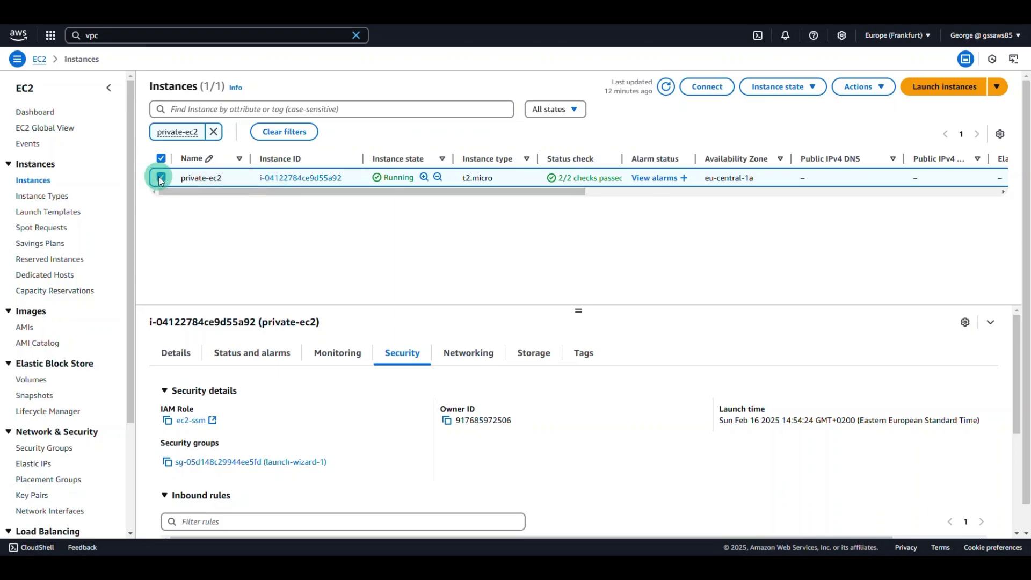
# Step: Open the Connect to instance page for private-ec2 to reach the Session Manager options
pyautogui.click(700, 89)
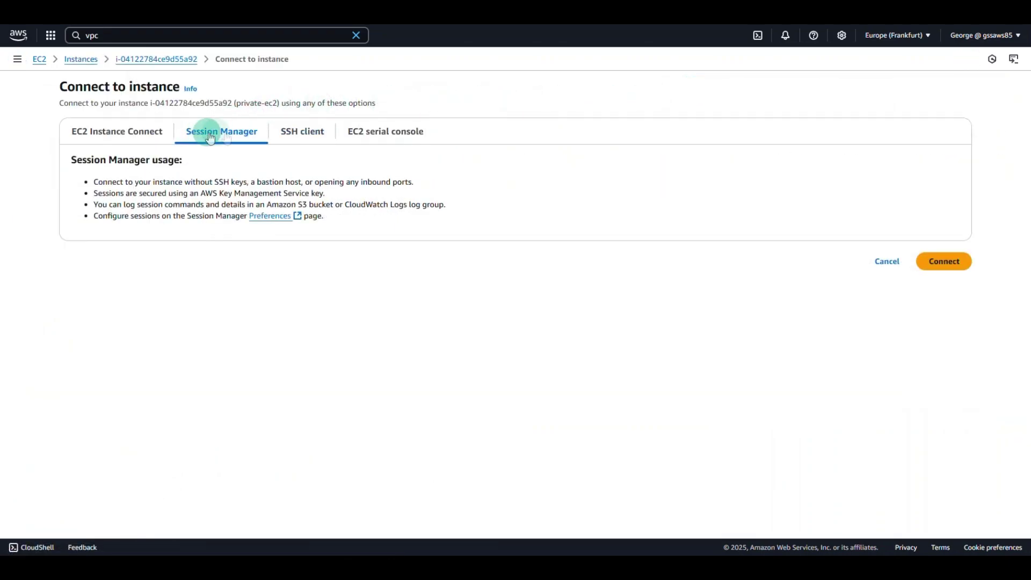